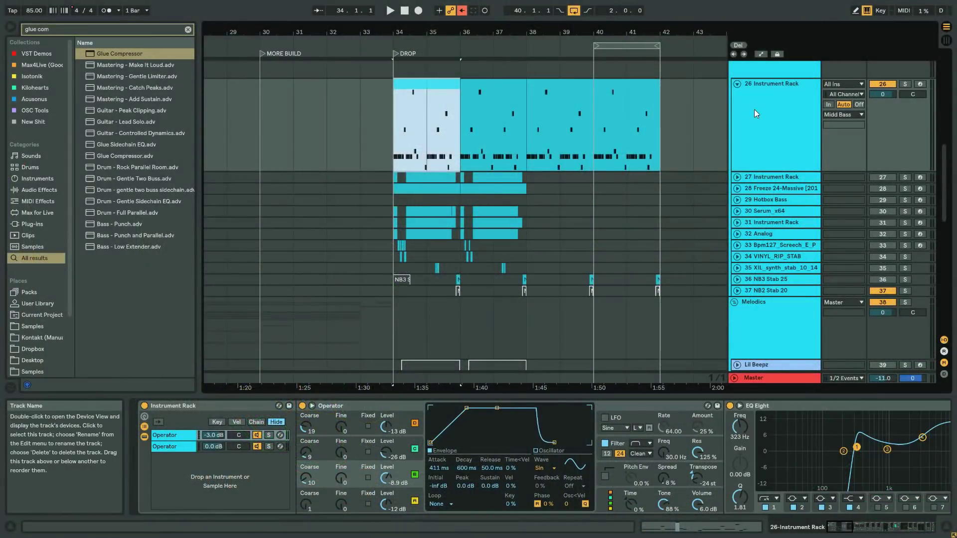
Re-enable automation with the computer MIDI keyboard off, and show Operator's filter frequency envelope on track 26
{"action": "left_click", "coordinate": [755, 109]}
{"action": "left_click", "coordinate": [461, 11]}
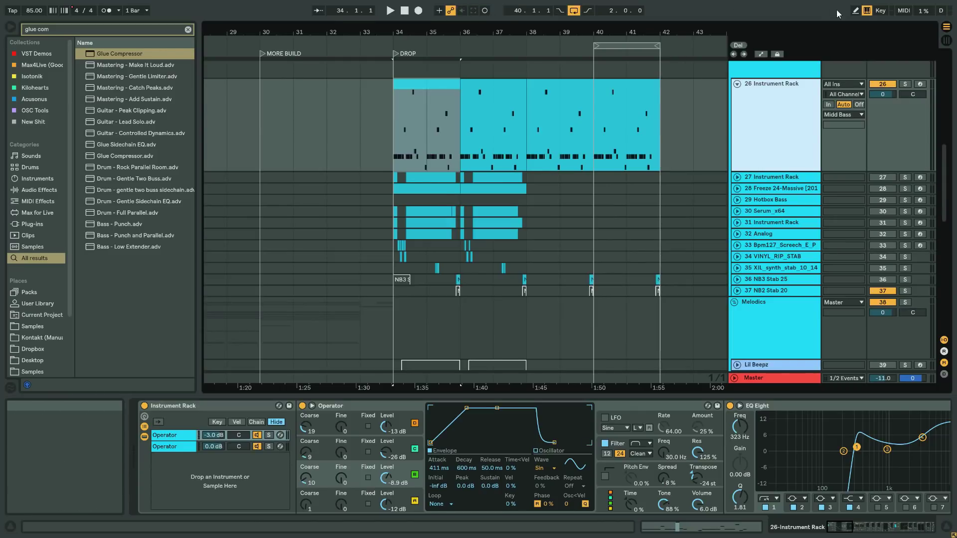
{"action": "left_click", "coordinate": [866, 10]}
{"action": "left_click", "coordinate": [761, 54]}
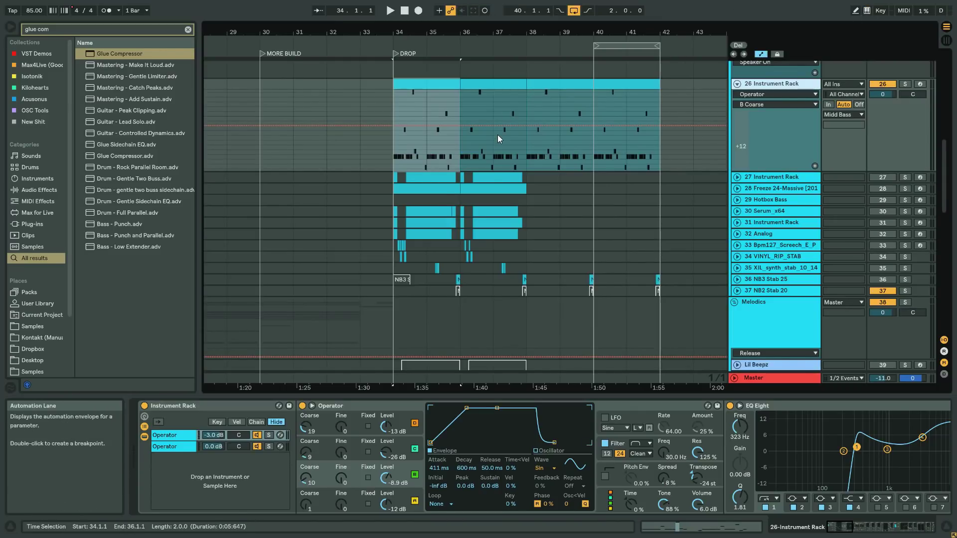
{"action": "left_click", "coordinate": [670, 461]}
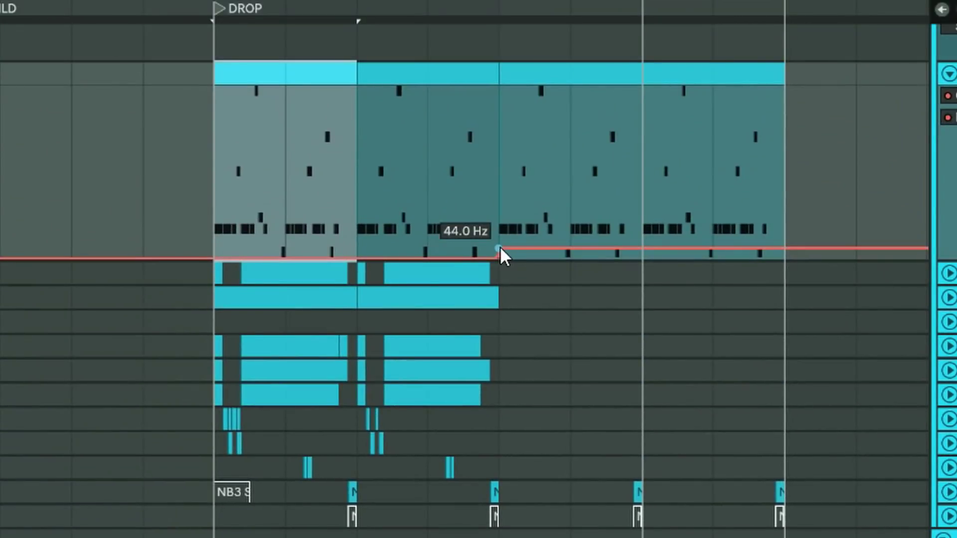
Add a step in the filter frequency automation of track 26 up to about 46 Hz from bar 38, in an enlarged lane
{"action": "left_click_drag", "start_coordinate": [499, 248], "coordinate": [499, 248]}
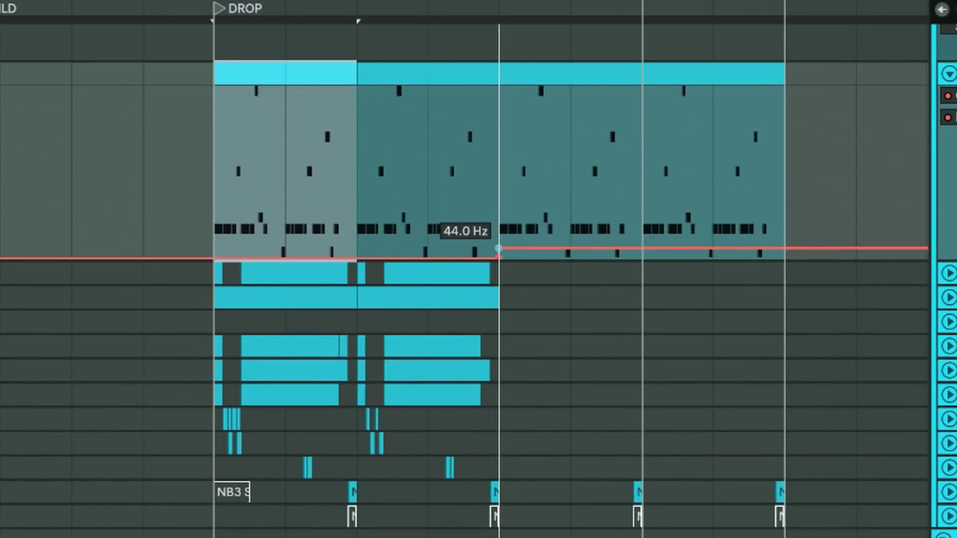
{"action": "left_click", "coordinate": [498, 247]}
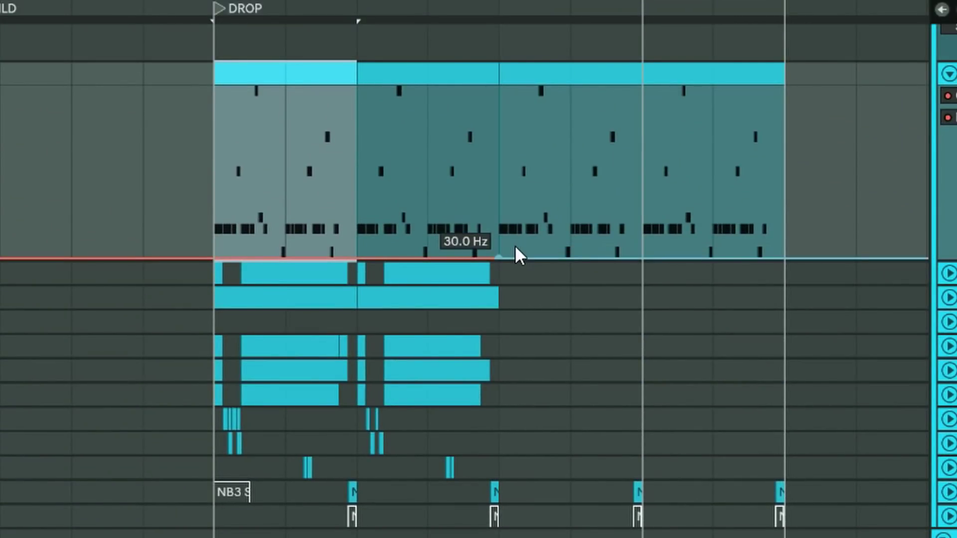
{"action": "left_click", "coordinate": [566, 262]}
{"action": "left_click", "coordinate": [569, 257]}
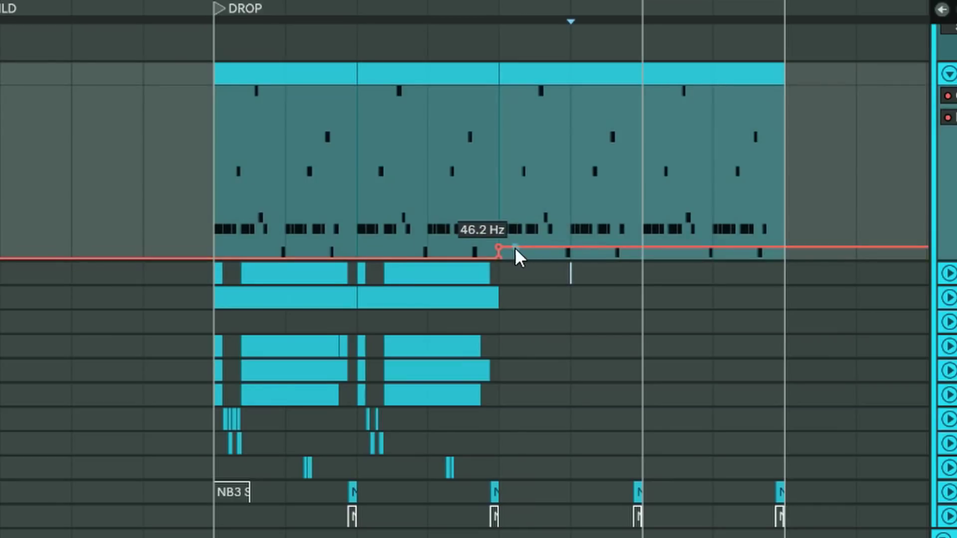
{"action": "left_click_drag", "start_coordinate": [499, 247], "coordinate": [498, 247]}
{"action": "scroll", "coordinate": [577, 252], "scroll_direction": "up", "scroll_amount": 3}
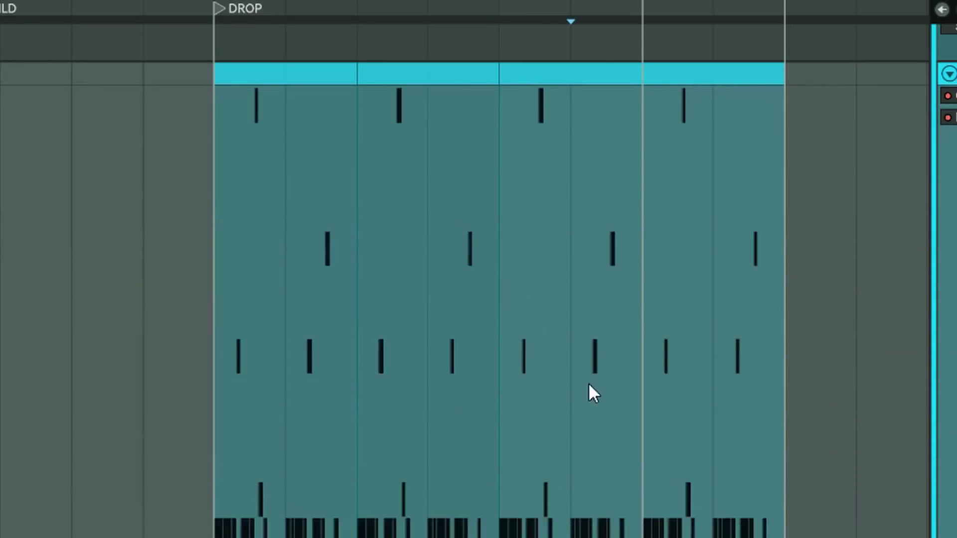
{"action": "scroll", "coordinate": [588, 381], "scroll_direction": "down", "scroll_amount": 4}
{"action": "mouse_move", "coordinate": [499, 386]}
{"action": "left_mouse_down"}
{"action": "mouse_move", "coordinate": [427, 385]}
{"action": "mouse_move", "coordinate": [498, 388]}
{"action": "mouse_move", "coordinate": [500, 410]}
{"action": "mouse_move", "coordinate": [427, 413]}
{"action": "mouse_move", "coordinate": [492, 414]}
{"action": "mouse_move", "coordinate": [499, 392]}
{"action": "left_mouse_up"}
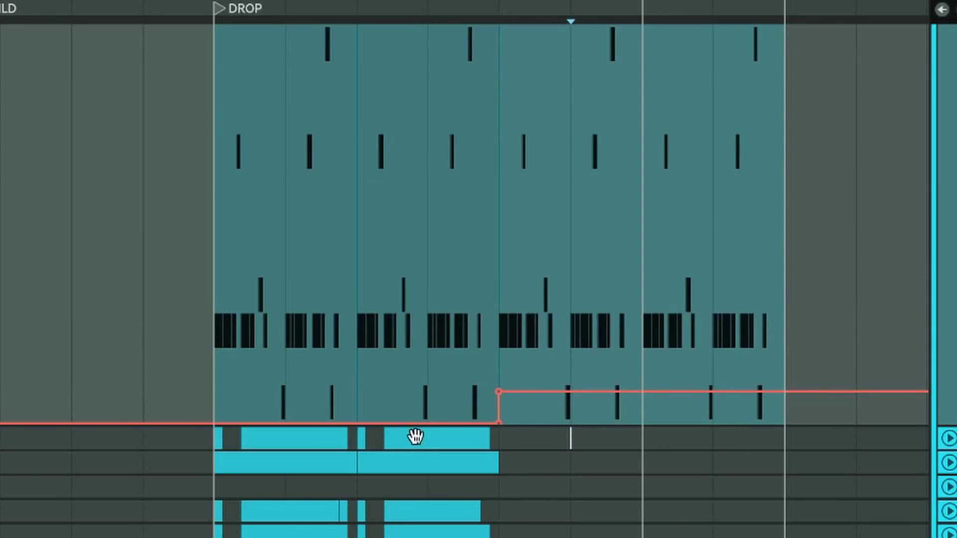
Undo the filter frequency automation step at bar 38 and deactivate track 26
{"action": "left_click", "coordinate": [518, 363]}
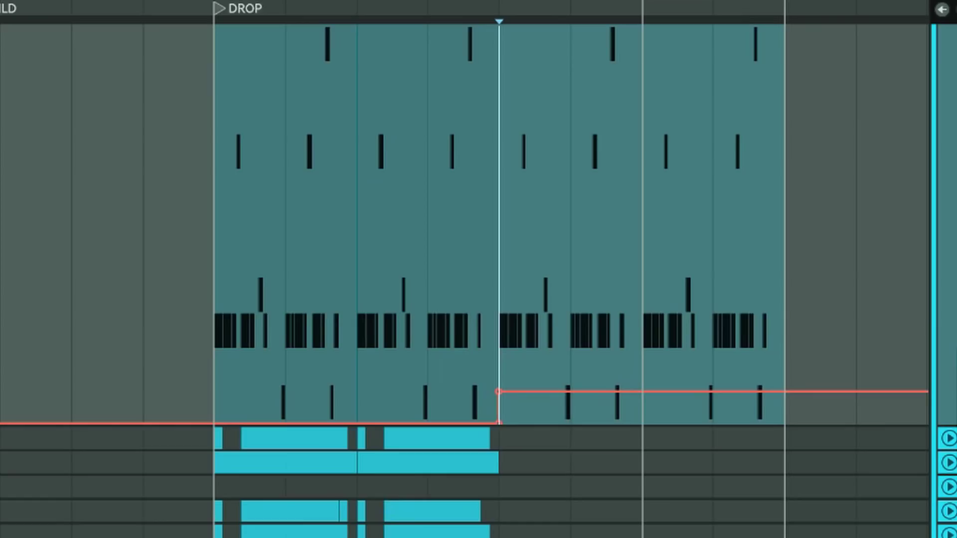
{"action": "key", "text": "ctrl+z"}
{"action": "scroll", "coordinate": [482, 367], "scroll_direction": "up", "scroll_amount": 1}
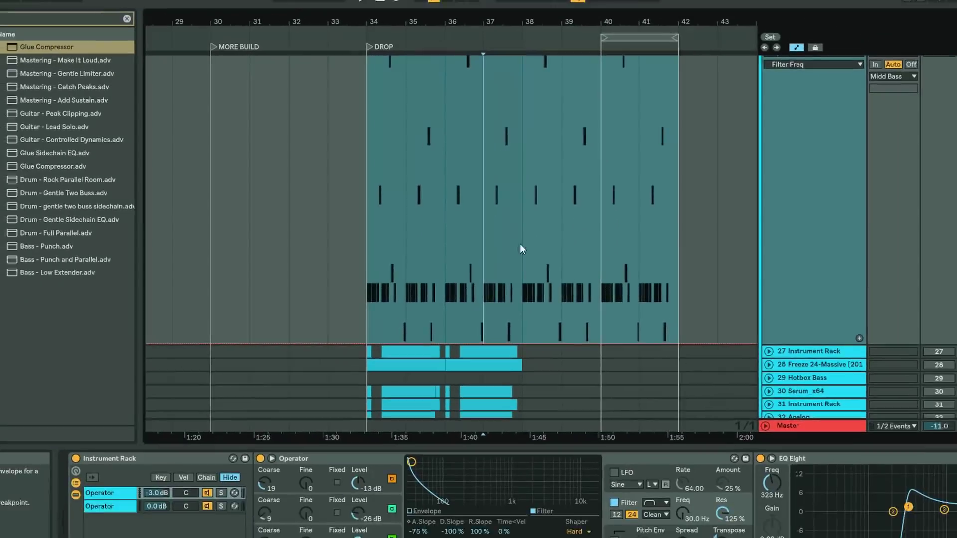
{"action": "scroll", "coordinate": [478, 367], "scroll_direction": "up", "scroll_amount": 2}
{"action": "left_click", "coordinate": [737, 143]}
{"action": "key", "text": "0"}
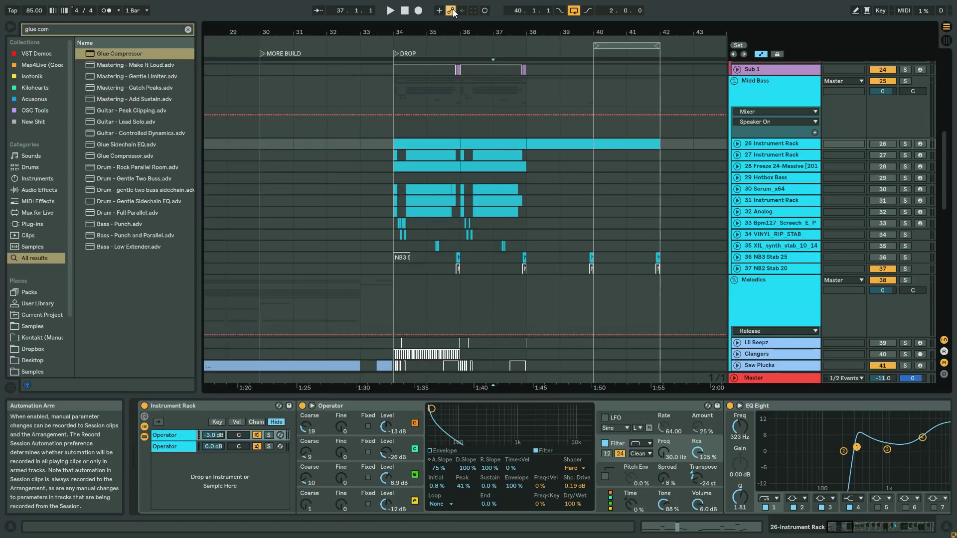
Unfold track 26 and set Operator's filter frequency to 44 Hz
{"action": "left_click", "coordinate": [736, 144]}
{"action": "scroll", "coordinate": [491, 208], "scroll_direction": "down", "scroll_amount": 3}
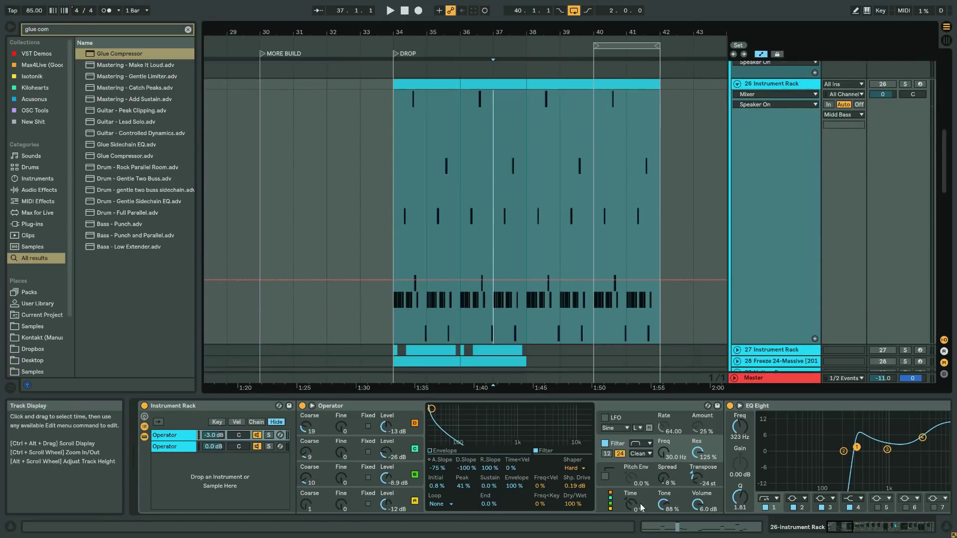
{"action": "left_click", "coordinate": [664, 454]}
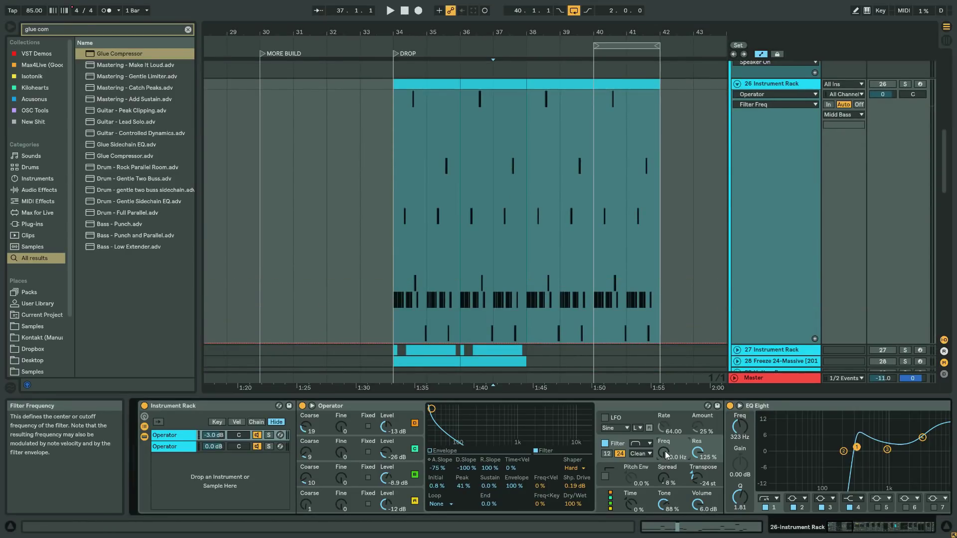
{"action": "type", "text": "44"}
{"action": "key", "text": "Return"}
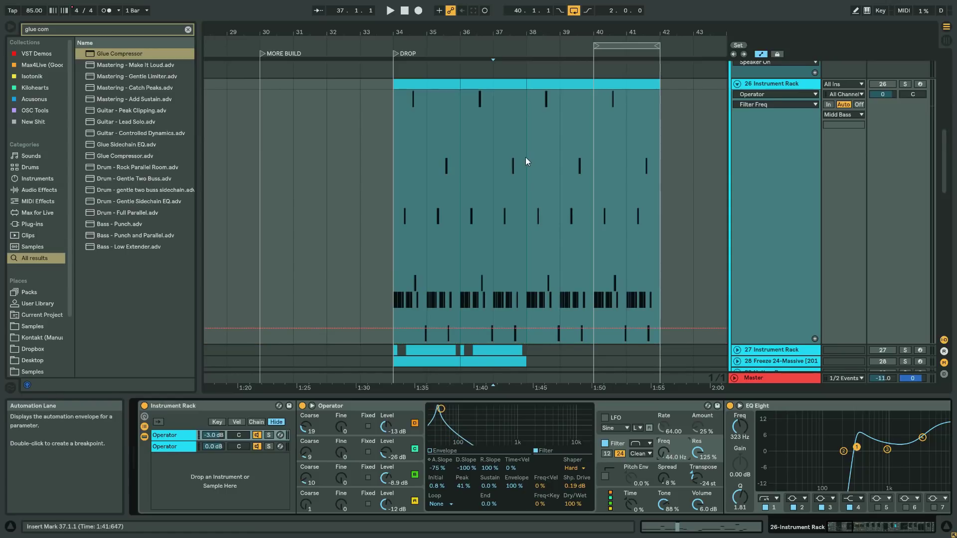
Starting from bar 36 with the filter frequency at 30 Hz, record an automated filter frequency change to 44 Hz
{"action": "left_click", "coordinate": [460, 203]}
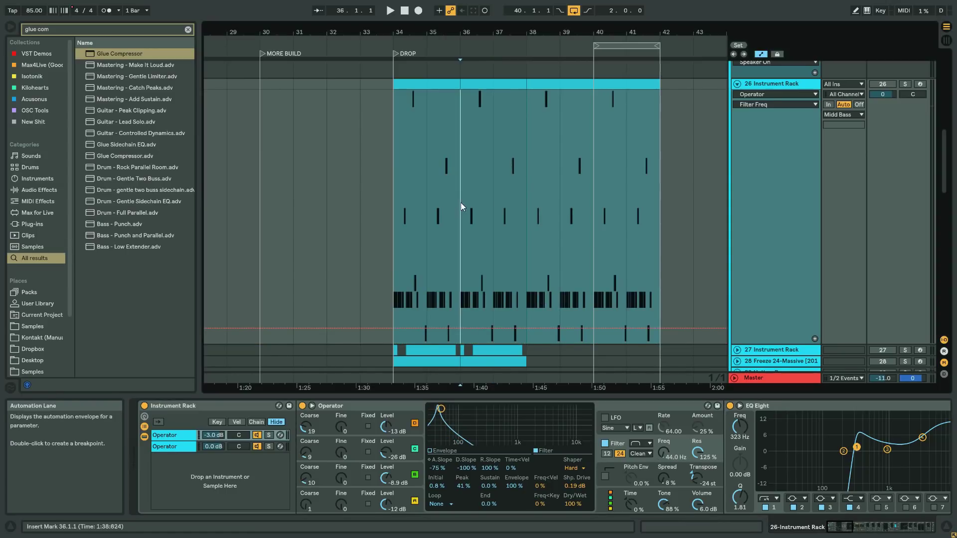
{"action": "left_click_drag", "start_coordinate": [663, 452], "coordinate": [664, 471]}
{"action": "left_click", "coordinate": [417, 11]}
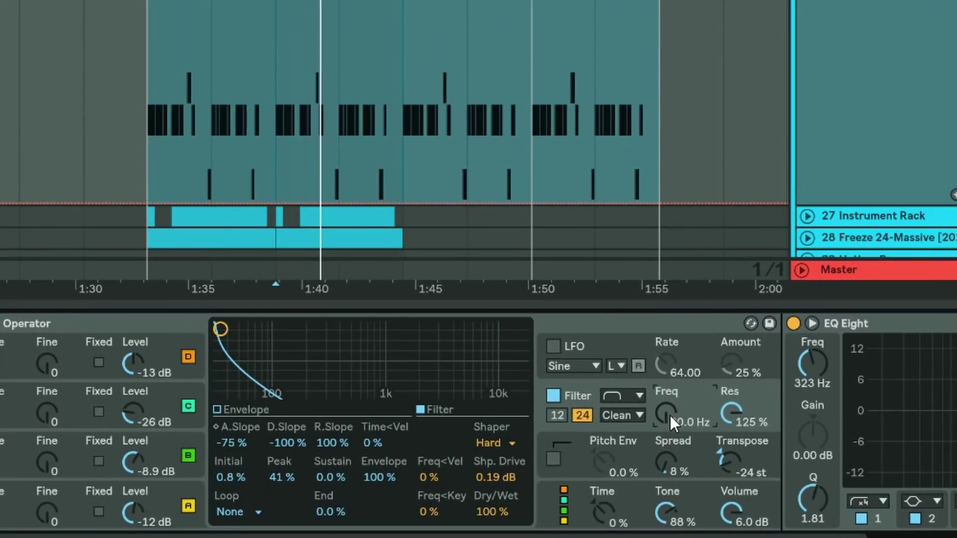
{"action": "type", "text": "44"}
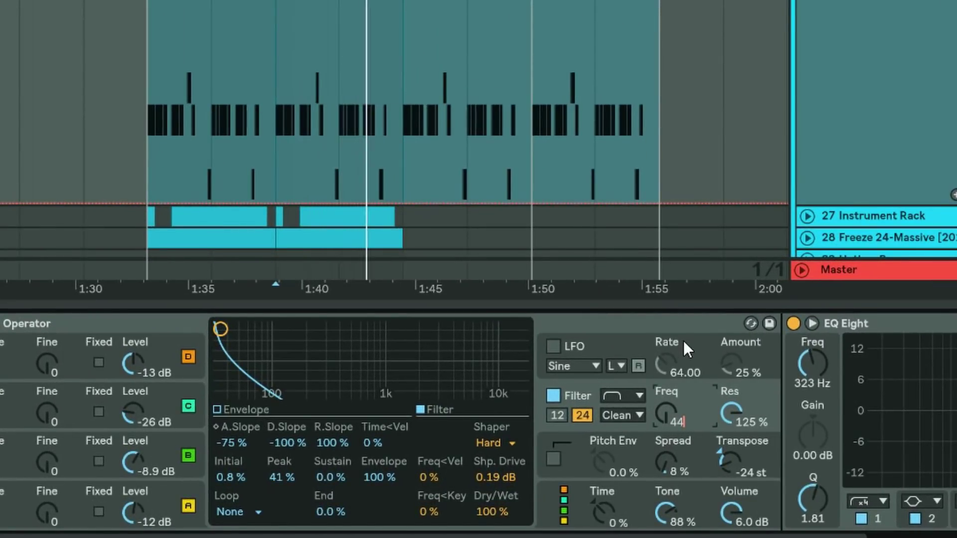
{"action": "key", "text": "Return"}
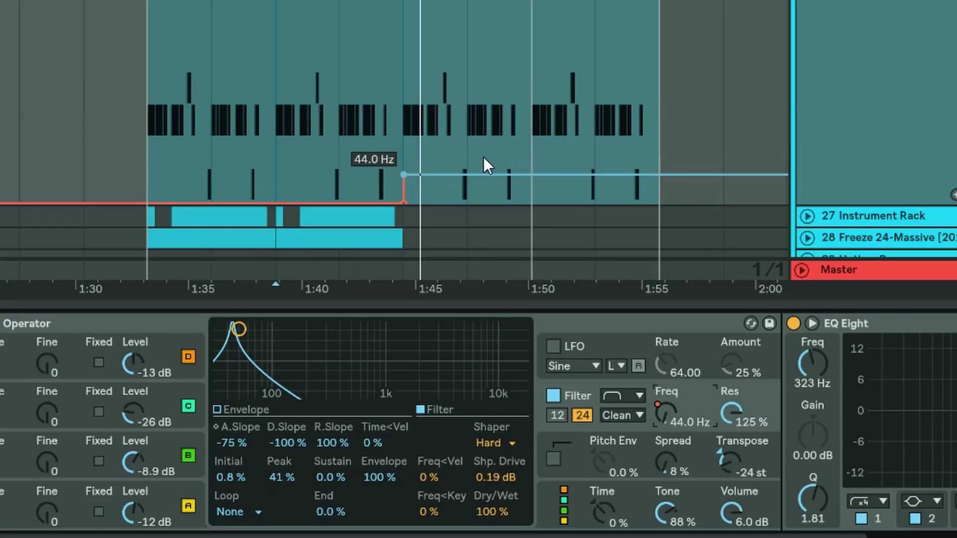
Remove the recorded filter frequency automation and set Operator's filter frequency to 30 Hz
{"action": "left_click", "coordinate": [408, 170]}
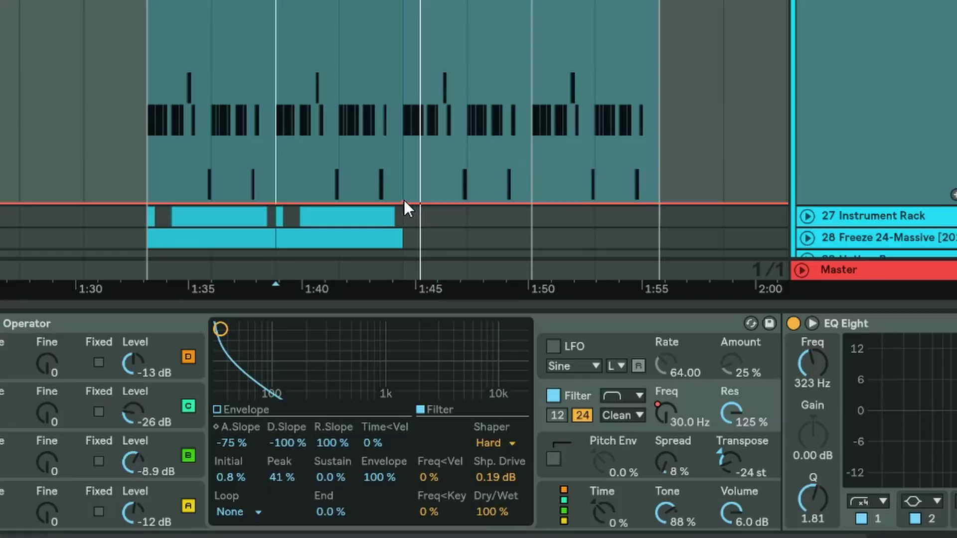
{"action": "left_click", "coordinate": [403, 201]}
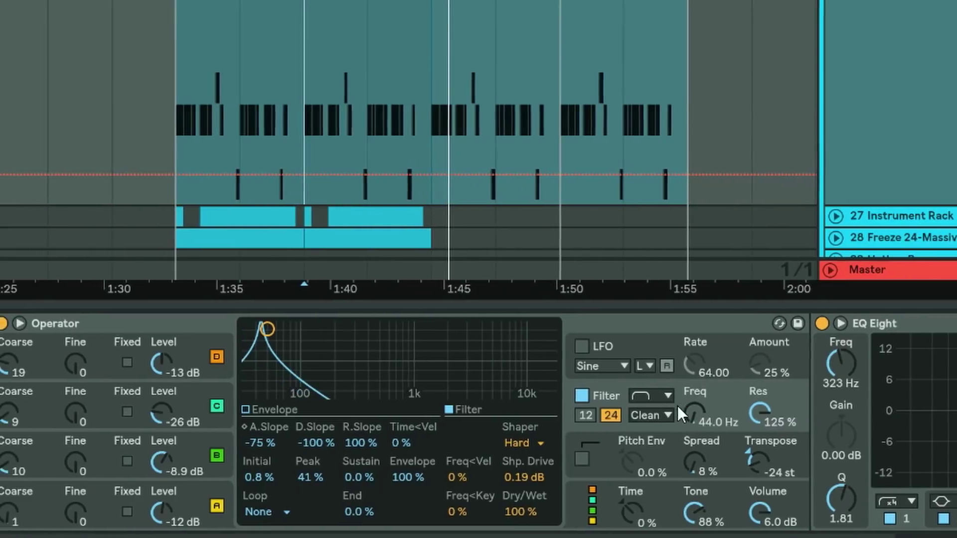
{"action": "left_click_drag", "start_coordinate": [693, 412], "coordinate": [693, 439]}
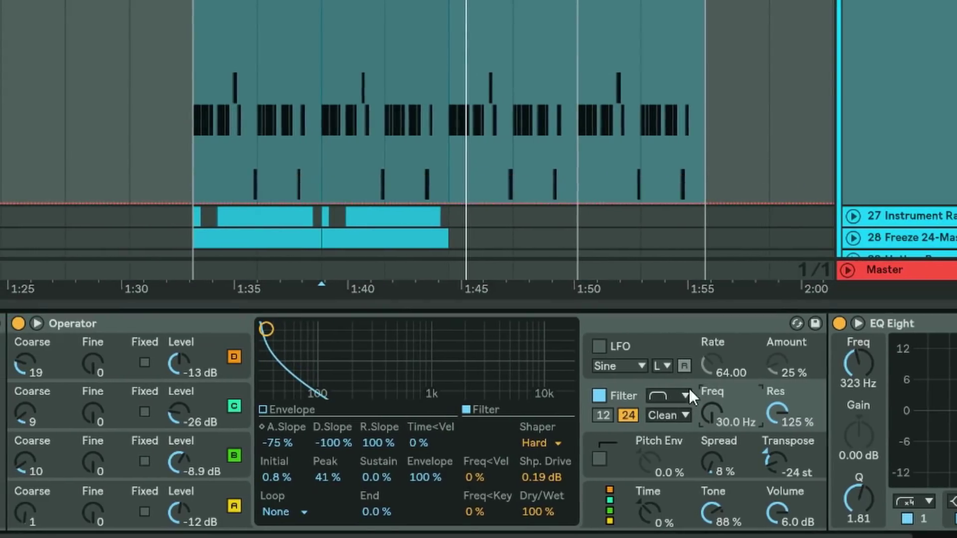
Show oscillator B's Coarse automation and step it from 7 up to 10 at bar 38
{"action": "left_click", "coordinate": [28, 465]}
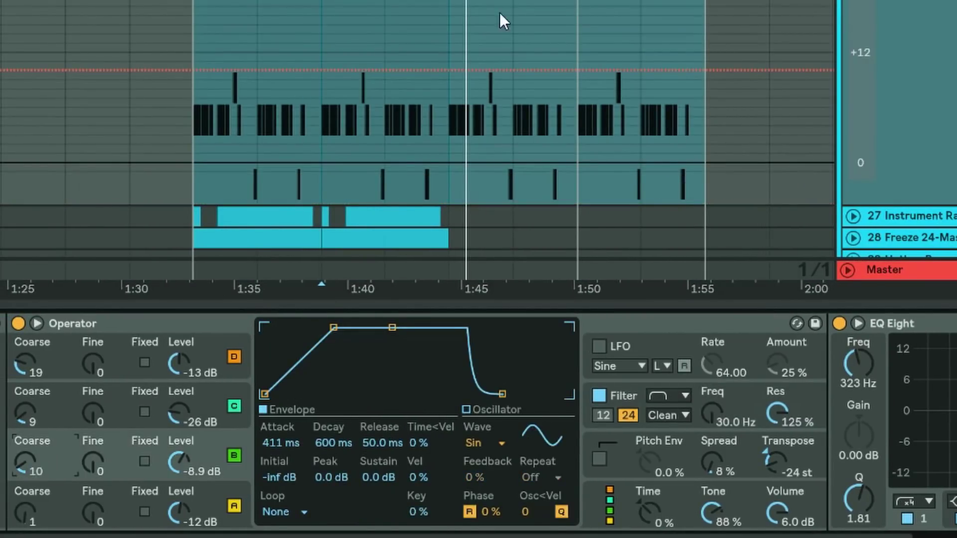
{"action": "left_click", "coordinate": [483, 61]}
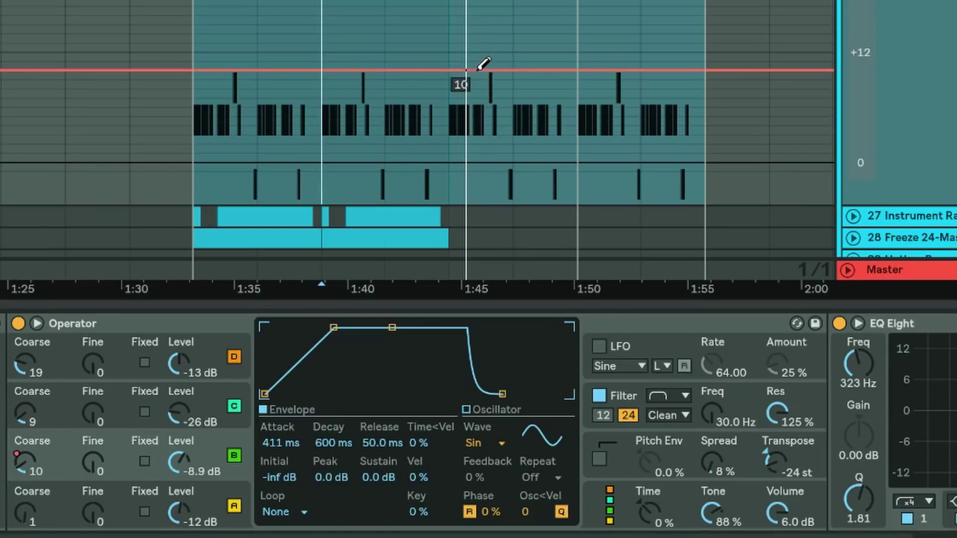
{"action": "left_click_drag", "start_coordinate": [387, 82], "coordinate": [387, 102]}
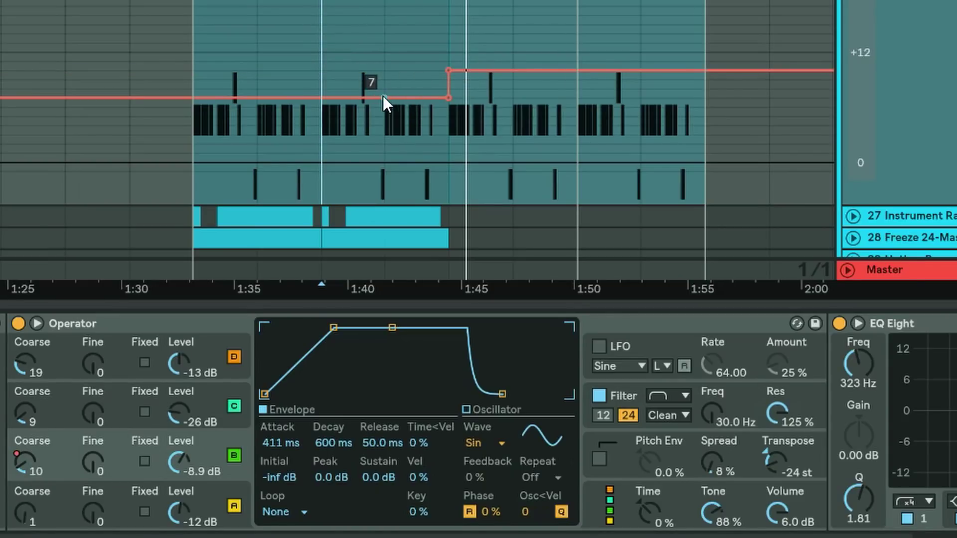
Play track 26's clip from bar 36 and review oscillator B's Coarse automation during playback
{"action": "key", "text": "space"}
{"action": "left_click", "coordinate": [257, 150]}
{"action": "key", "text": "a"}
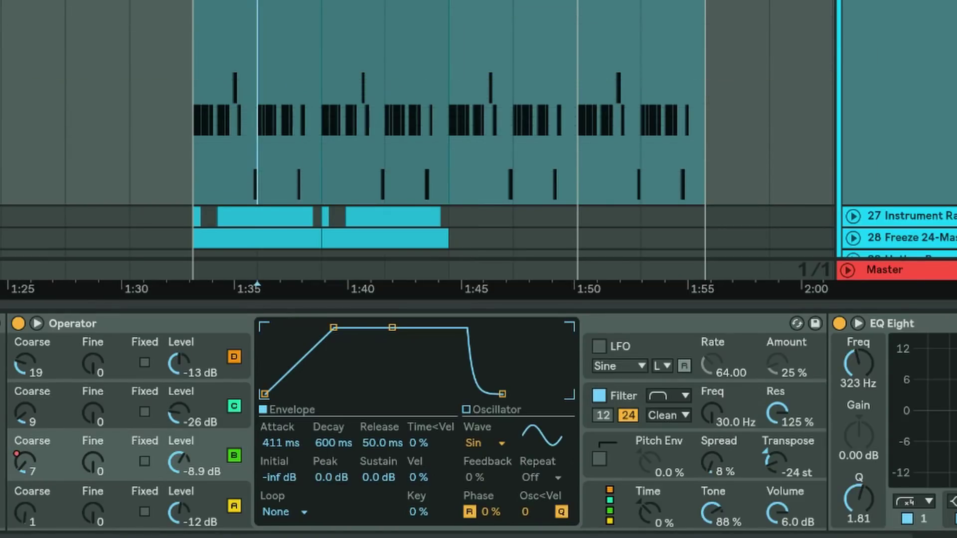
{"action": "left_click", "coordinate": [384, 5]}
{"action": "key", "text": "space"}
{"action": "key", "text": "a"}
{"action": "left_click", "coordinate": [37, 450]}
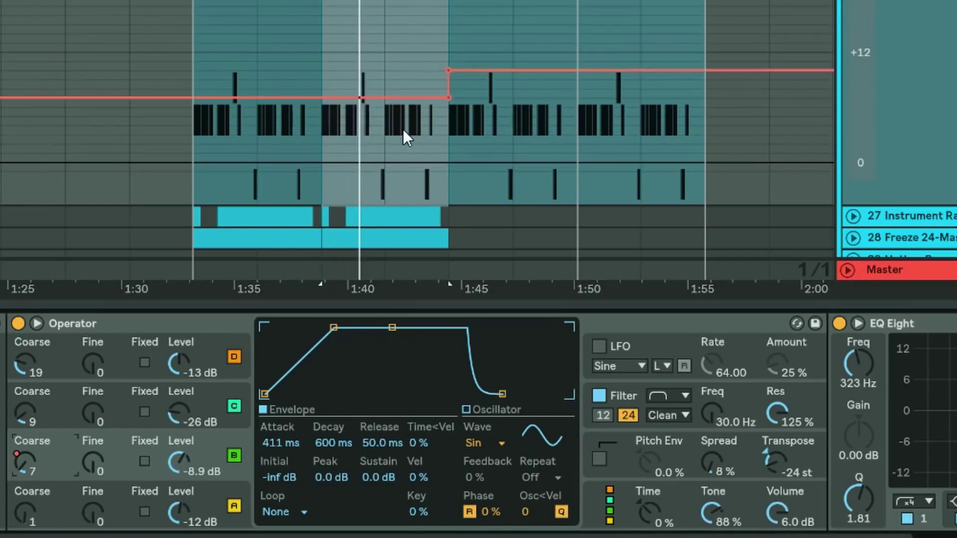
{"action": "scroll", "coordinate": [417, 139], "scroll_direction": "down", "scroll_amount": 5}
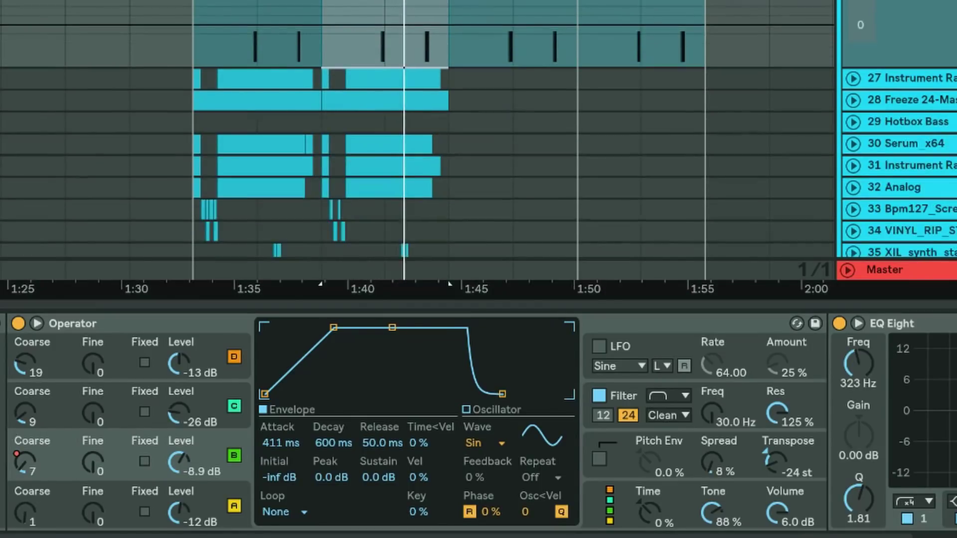
{"action": "scroll", "coordinate": [417, 140], "scroll_direction": "up", "scroll_amount": 4}
{"action": "scroll", "coordinate": [417, 140], "scroll_direction": "up", "scroll_amount": 2}
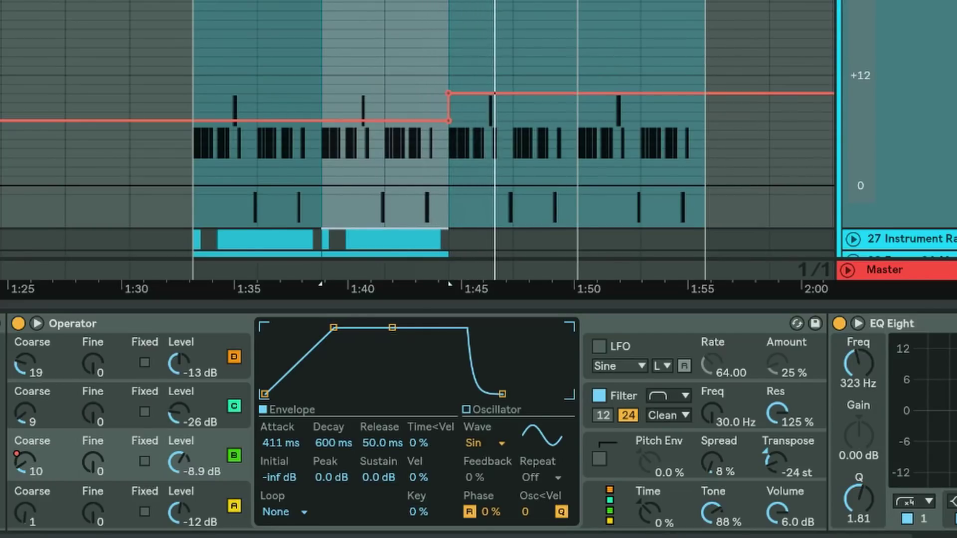
Draw oscillator B's Coarse automation at 12 for bar 39 and 13 for bars 40 and 41
{"action": "left_click", "coordinate": [564, 74]}
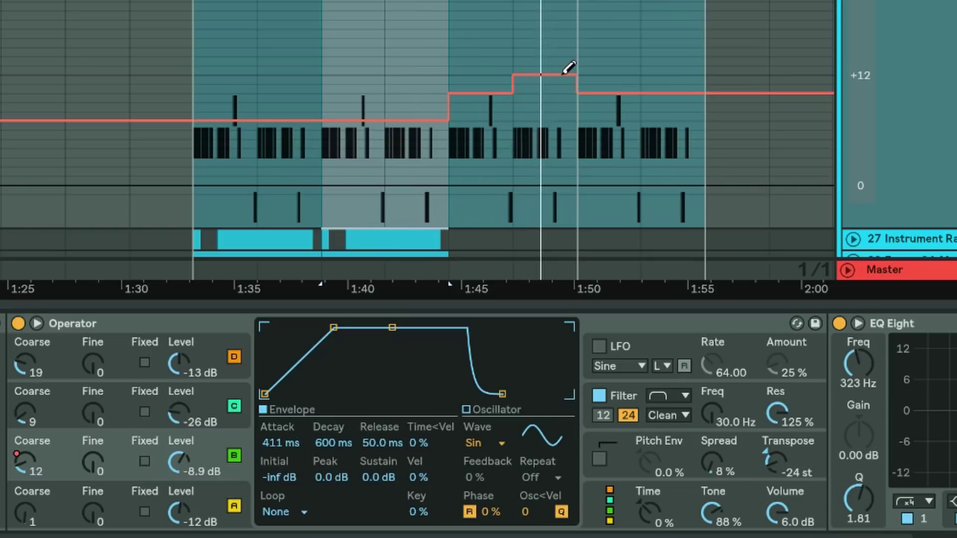
{"action": "left_click", "coordinate": [608, 57]}
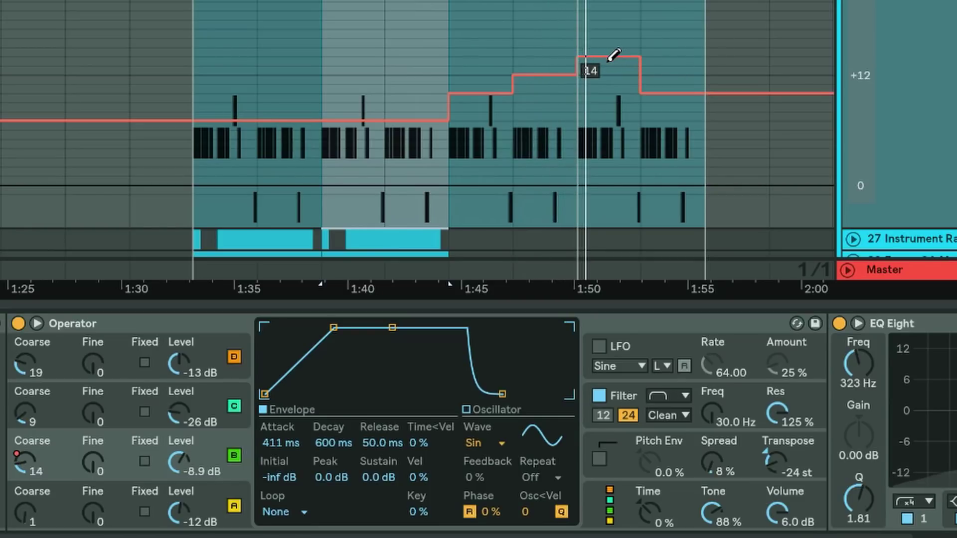
{"action": "left_click", "coordinate": [613, 62]}
{"action": "left_click", "coordinate": [667, 61]}
{"action": "key", "text": "b"}
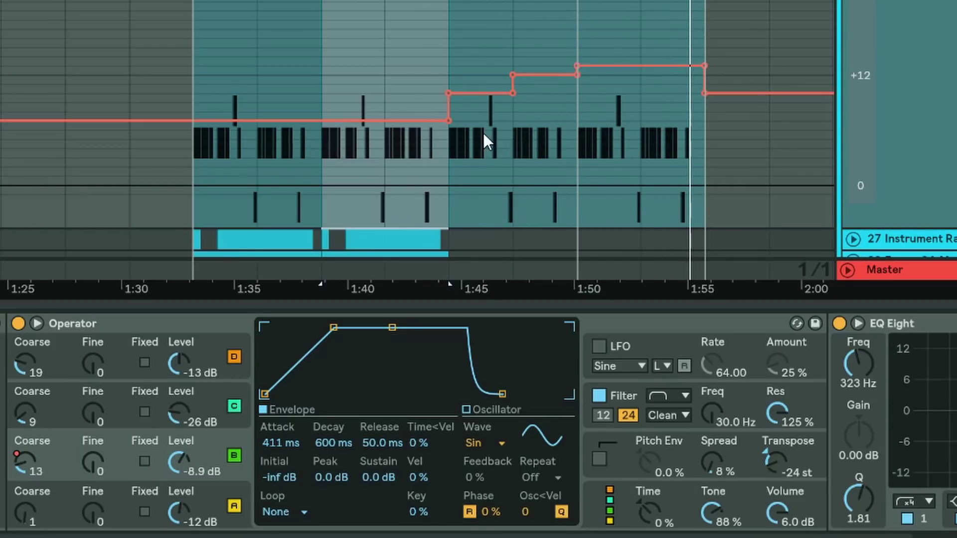
Redraw oscillator B's Coarse automation around 7 to 8 across bars 38 to 41, and clear the envelope
{"action": "left_click_drag", "start_coordinate": [492, 114], "coordinate": [669, 109]}
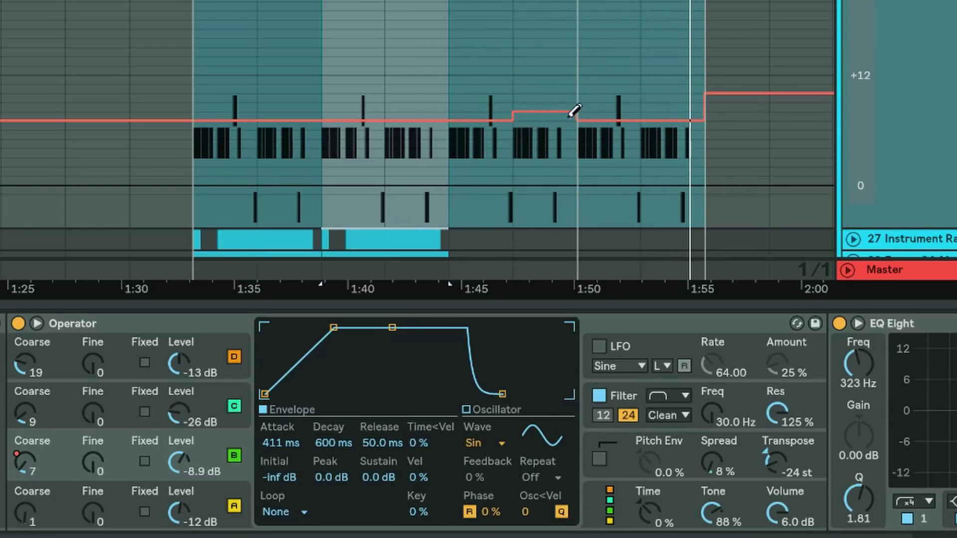
{"action": "right_click", "coordinate": [867, 44]}
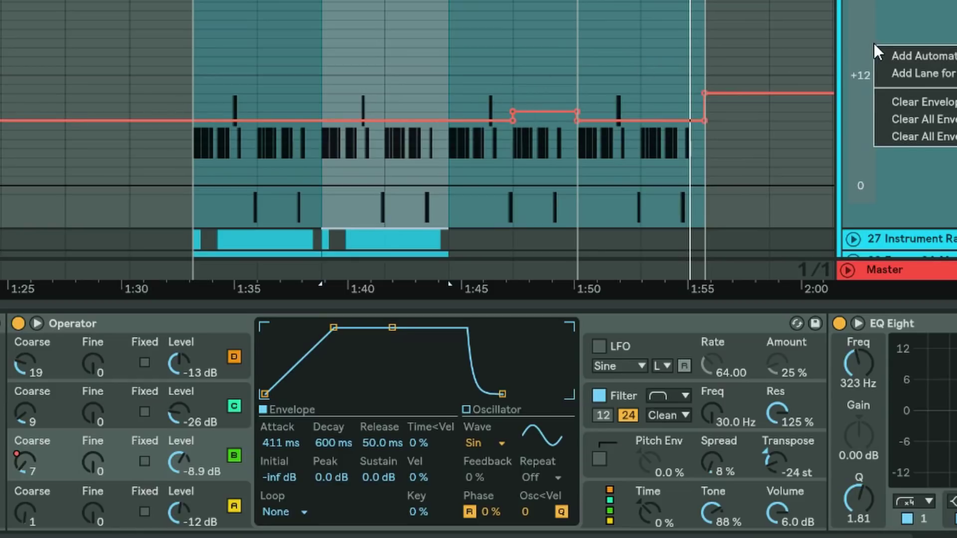
{"action": "left_click", "coordinate": [900, 100]}
Set oscillator B's Coarse value to 7 in Operator
{"action": "left_click", "coordinate": [698, 436]}
{"action": "left_click", "coordinate": [29, 473]}
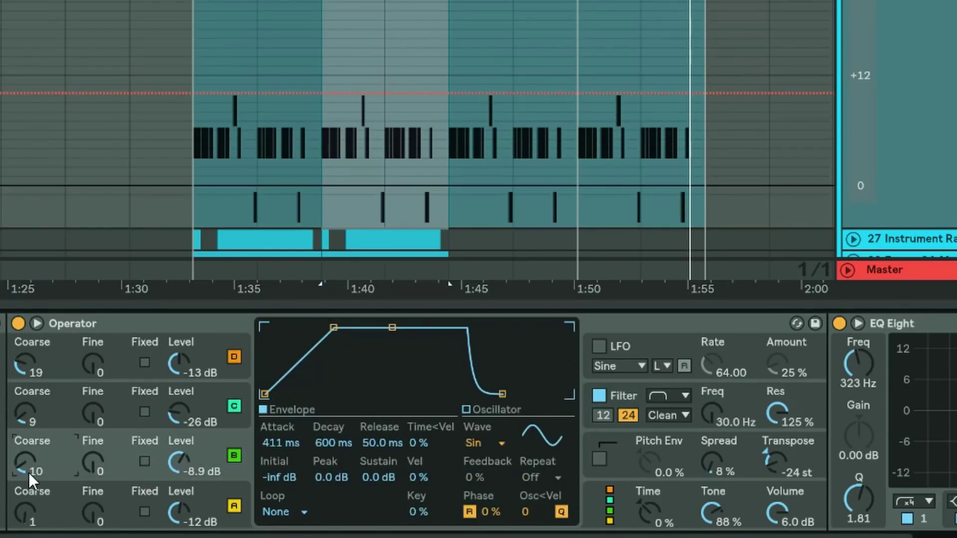
{"action": "type", "text": "7"}
{"action": "key", "text": "Return"}
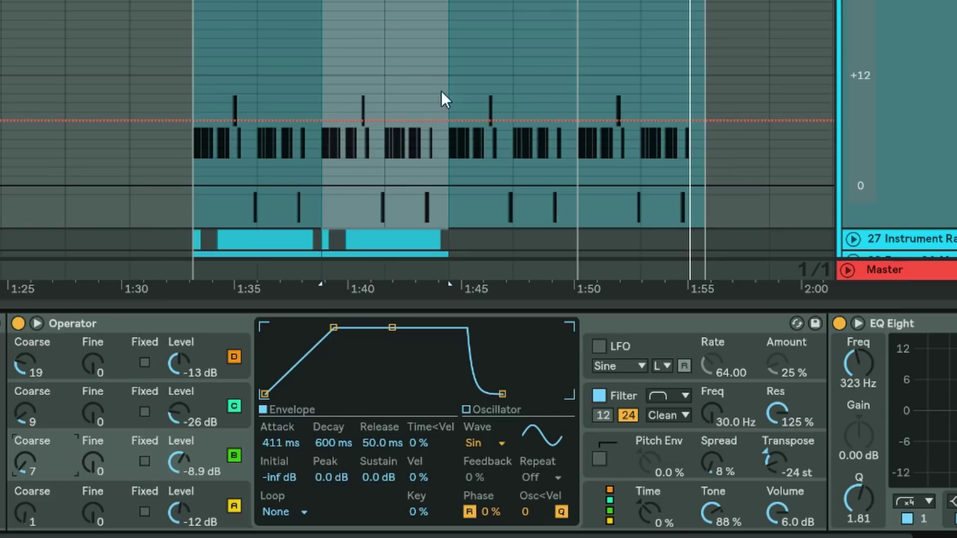
Draw oscillator B's Coarse automation at 10 from about 1:44 and extend it through the rest of the drop
{"action": "key", "text": "b"}
{"action": "left_click", "coordinate": [489, 102]}
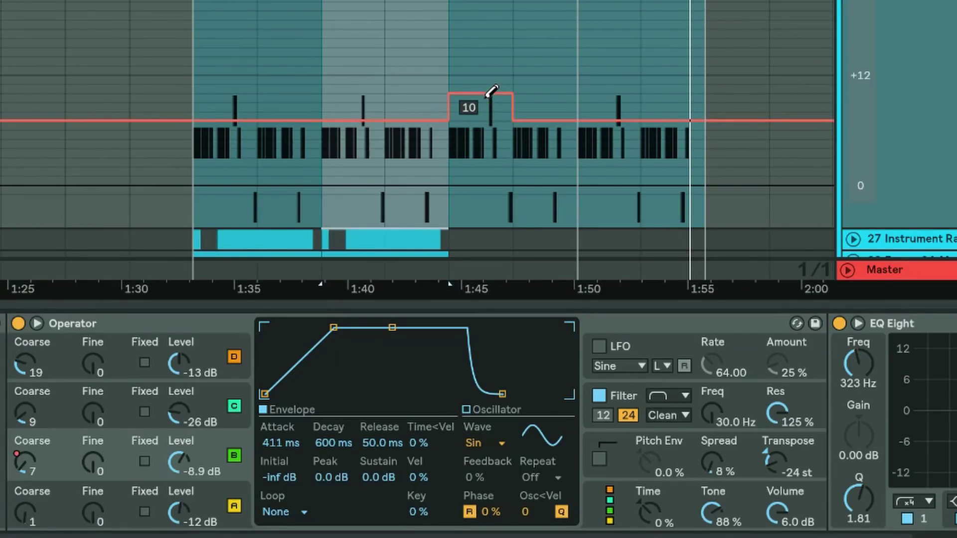
{"action": "key", "text": "b"}
{"action": "left_click", "coordinate": [513, 120]}
{"action": "left_click", "coordinate": [512, 93]}
Select the first half of the drop on the bass track, from about 1:33 to 1:44
{"action": "left_click", "coordinate": [396, 56]}
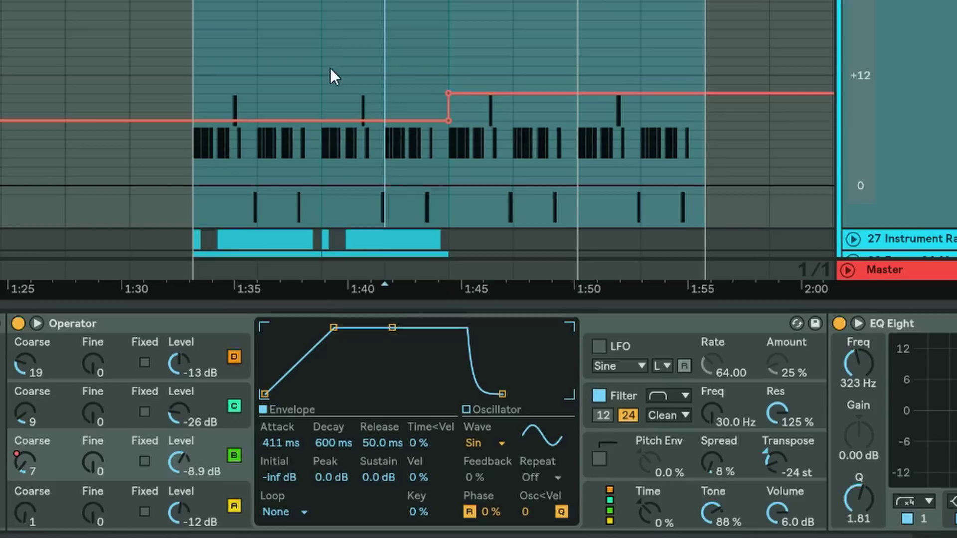
{"action": "key", "text": "Left"}
{"action": "key", "text": "Left"}
{"action": "key", "text": "shift+Right"}
{"action": "key", "text": "shift+Right"}
{"action": "key", "text": "shift+Right"}
{"action": "key", "text": "shift+Right"}
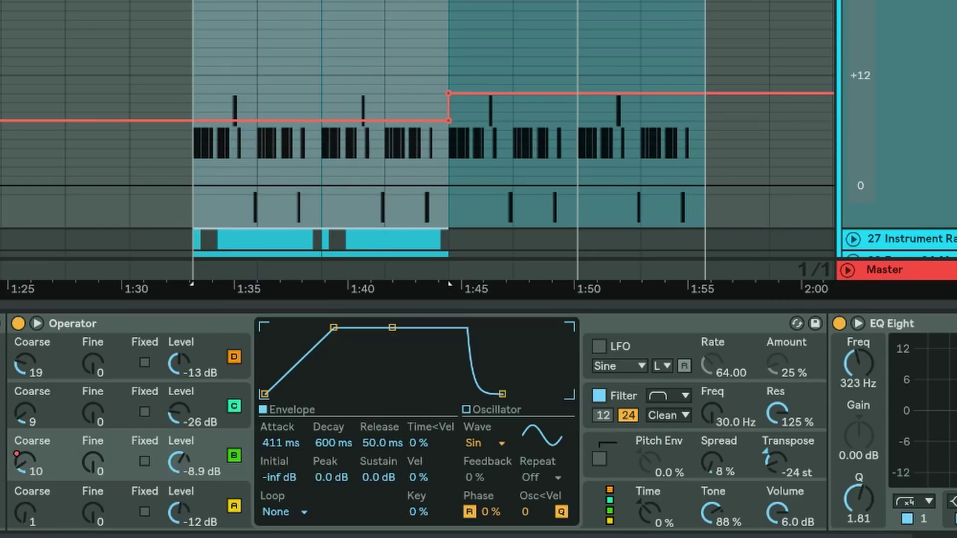
Try EQ Eight's band 1 filter at 255 Hz, and readjust it to 290 Hz with a Q of 1.81
{"action": "scroll", "coordinate": [779, 386], "scroll_direction": "right", "scroll_amount": 5}
{"action": "scroll", "coordinate": [780, 386], "scroll_direction": "left", "scroll_amount": 6}
{"action": "scroll", "coordinate": [779, 386], "scroll_direction": "right", "scroll_amount": 2}
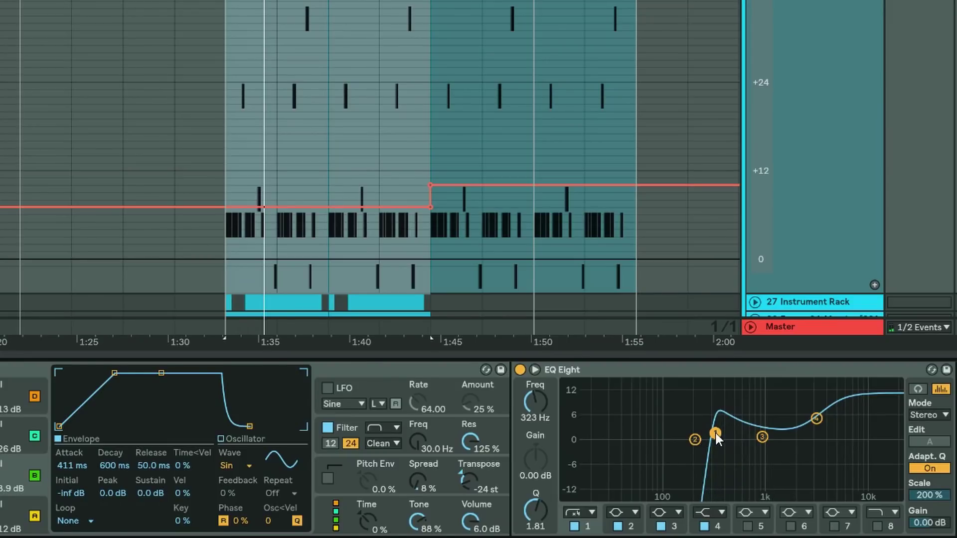
{"action": "left_click_drag", "start_coordinate": [715, 433], "coordinate": [704, 429]}
{"action": "key", "text": "space"}
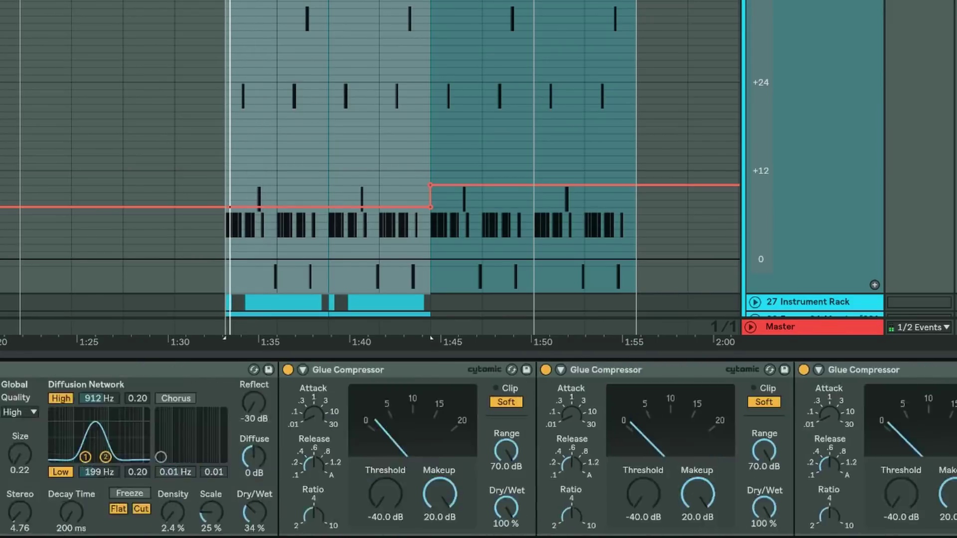
{"action": "scroll", "coordinate": [479, 448], "scroll_direction": "right", "scroll_amount": 5}
{"action": "scroll", "coordinate": [478, 448], "scroll_direction": "left", "scroll_amount": 10}
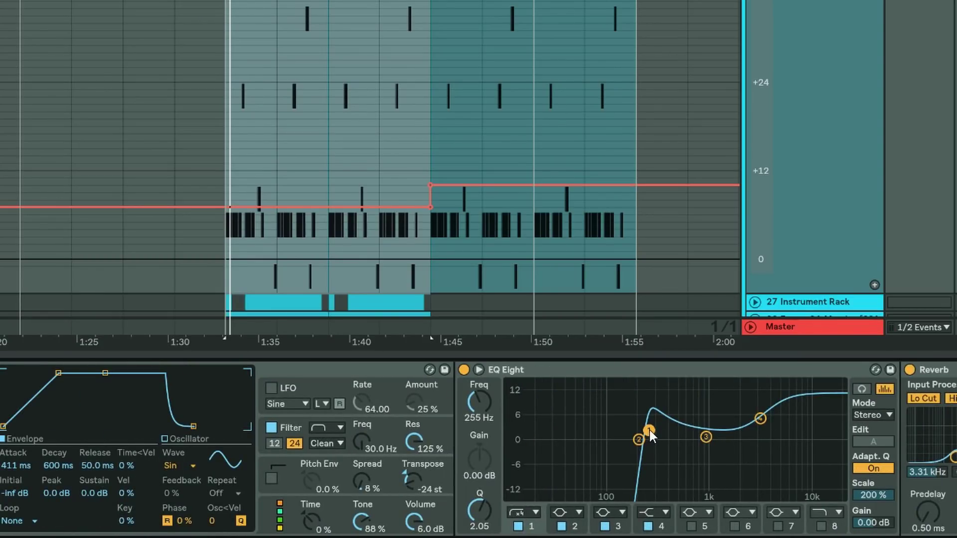
{"action": "left_click_drag", "start_coordinate": [650, 429], "coordinate": [654, 433]}
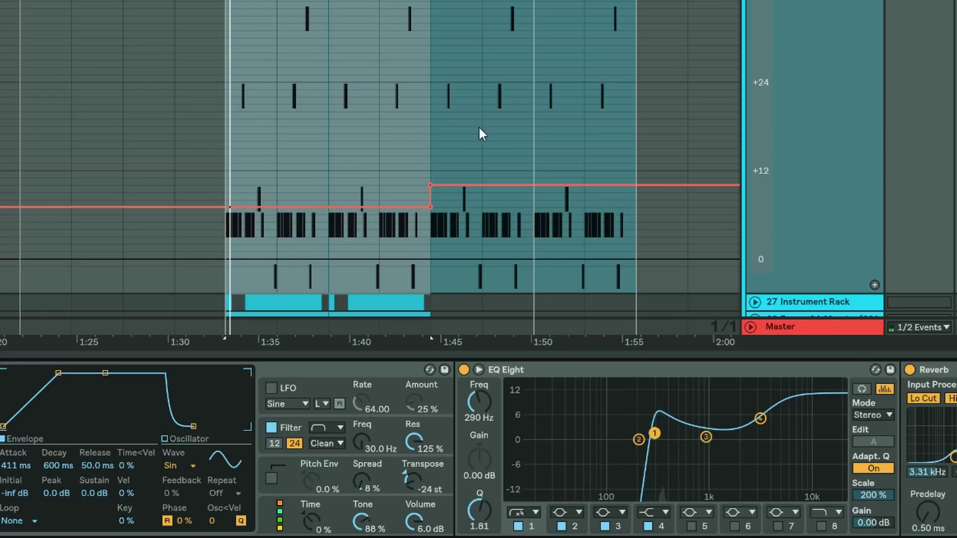
Play the second half from about 1:44 and try EQ Eight's band 1 at 454 Hz with a Q of 2.33
{"action": "left_click", "coordinate": [431, 118]}
{"action": "left_click", "coordinate": [432, 119]}
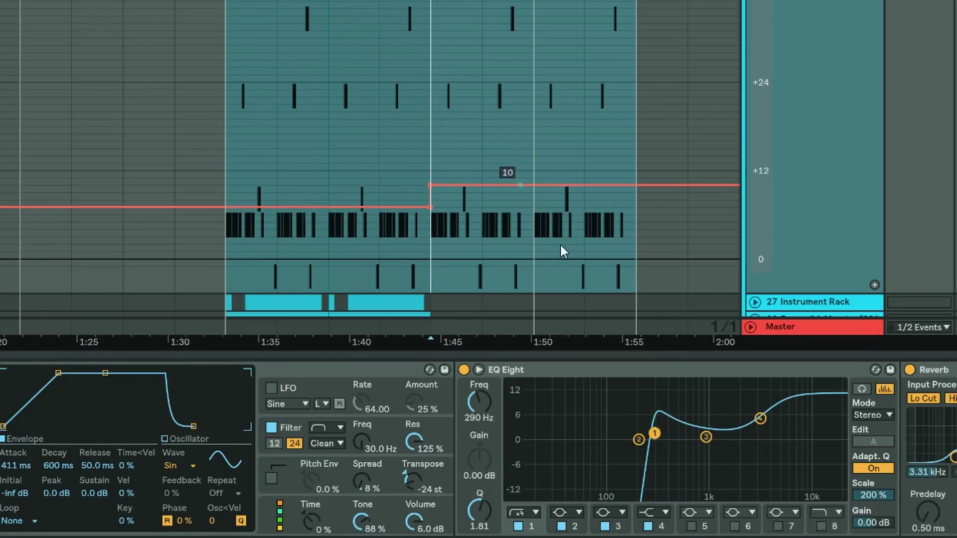
{"action": "key", "text": "space"}
{"action": "left_click_drag", "start_coordinate": [654, 433], "coordinate": [674, 427]}
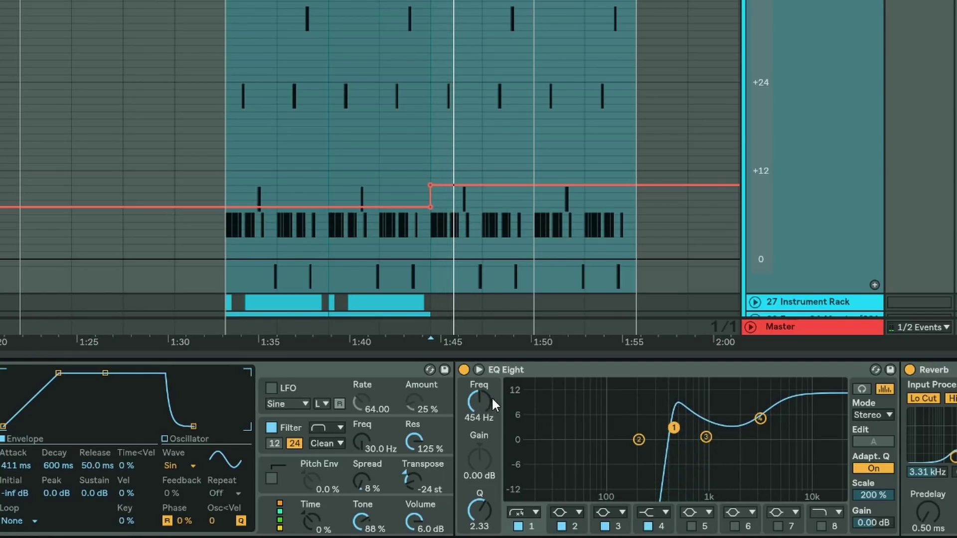
Set EQ Eight's band 1 to 272 Hz with a Q of 2.24, and play the drop from about 1:41
{"action": "left_click_drag", "start_coordinate": [671, 428], "coordinate": [652, 429]}
{"action": "left_click", "coordinate": [375, 155]}
{"action": "key", "text": "space"}
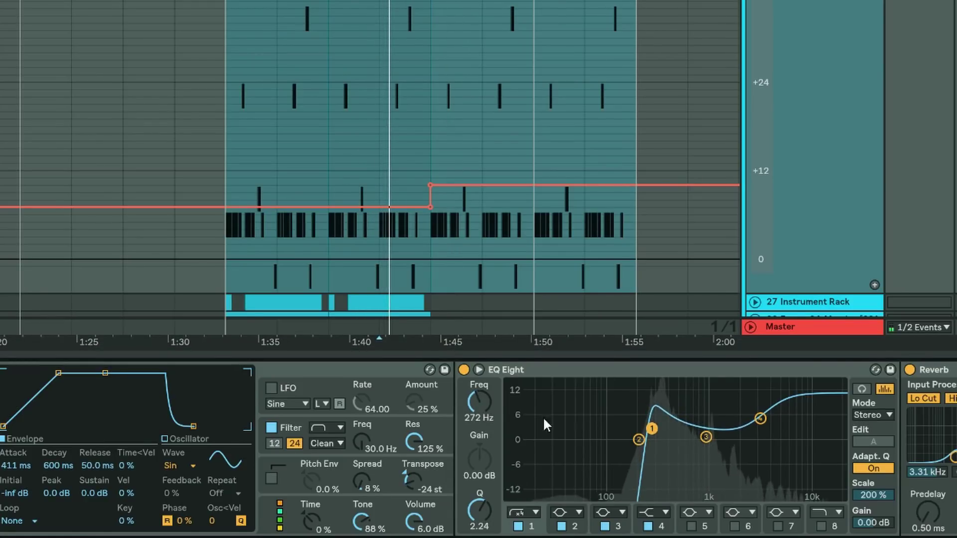
{"action": "key", "text": "space"}
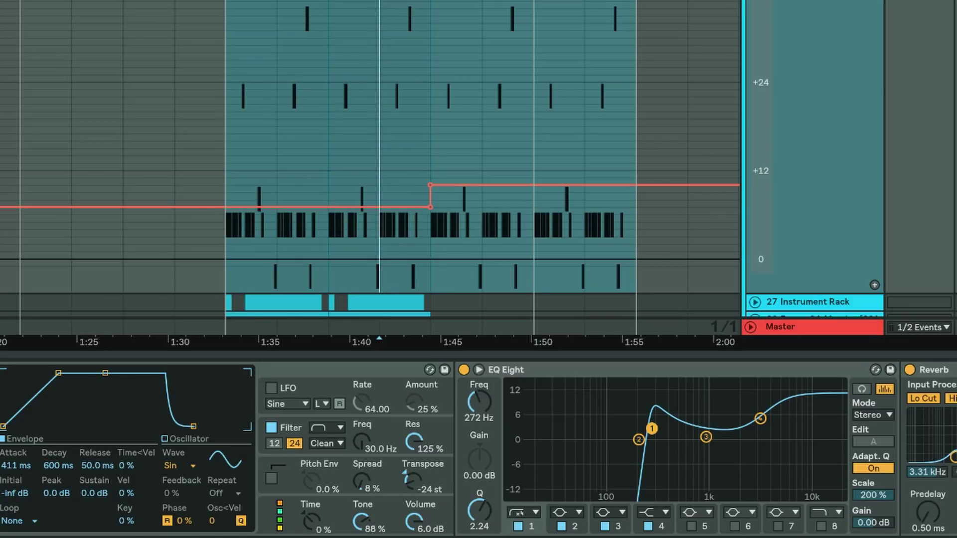
Try recording EQ Eight's band 1 frequency change to 454 Hz during playback from about 1:41, and undo the recorded automation
{"action": "key", "text": "space"}
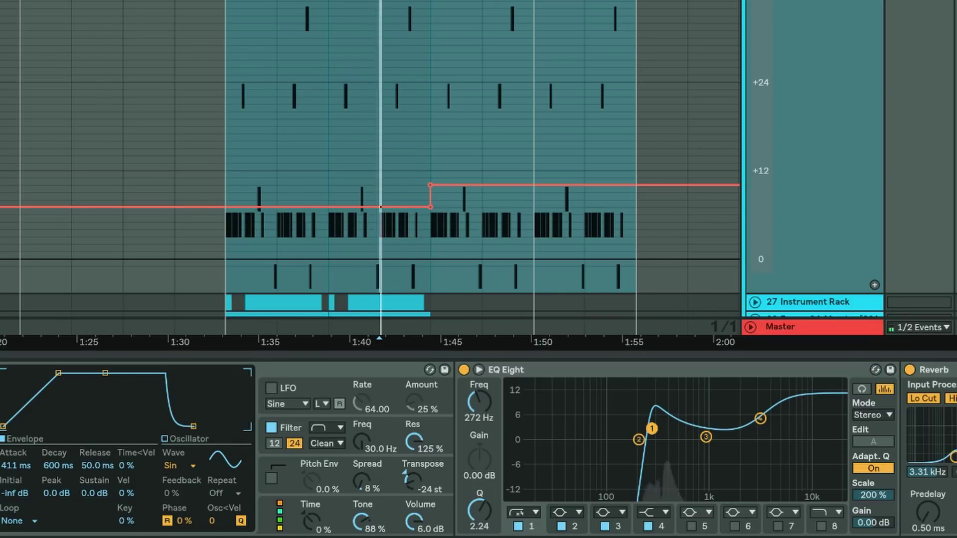
{"action": "left_click", "coordinate": [480, 408]}
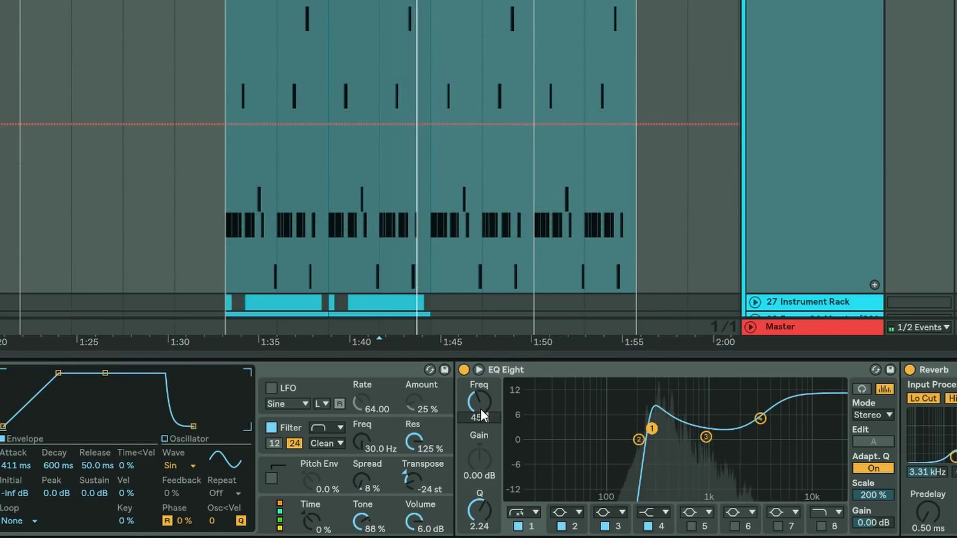
{"action": "left_click_drag", "start_coordinate": [480, 408], "coordinate": [480, 397]}
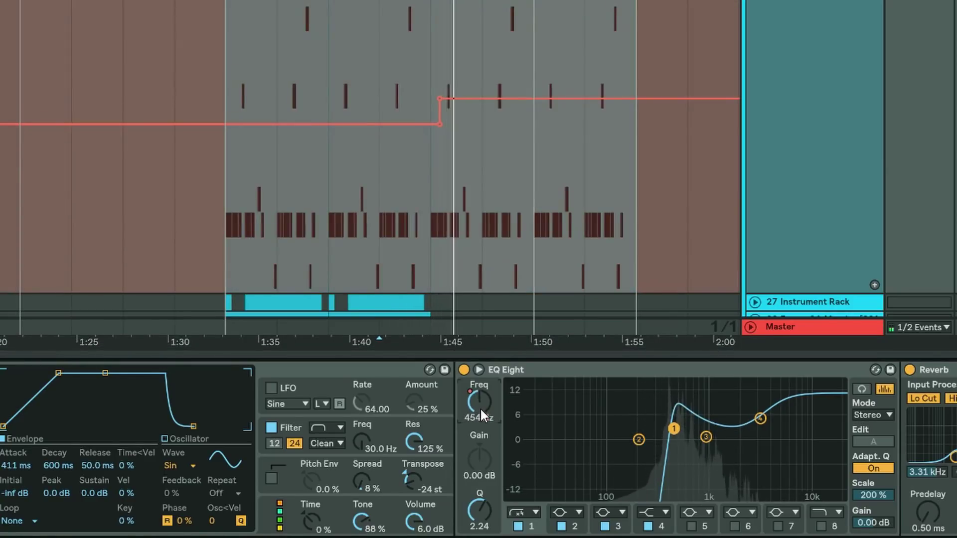
{"action": "key", "text": "space"}
{"action": "key", "text": "ctrl+z"}
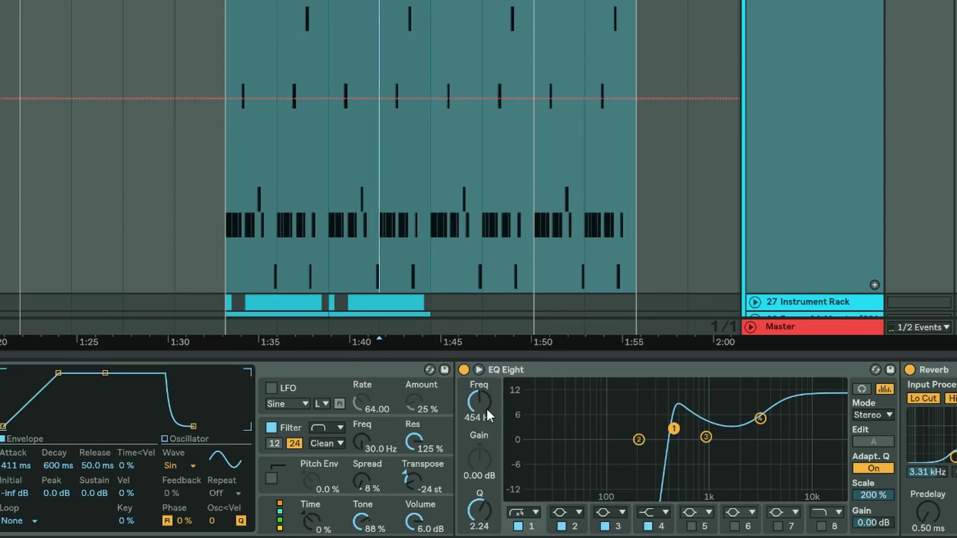
Set EQ Eight's band 1 frequency to 272 Hz and record its change to 454 Hz at about 1:44 during playback
{"action": "type", "text": "2"}
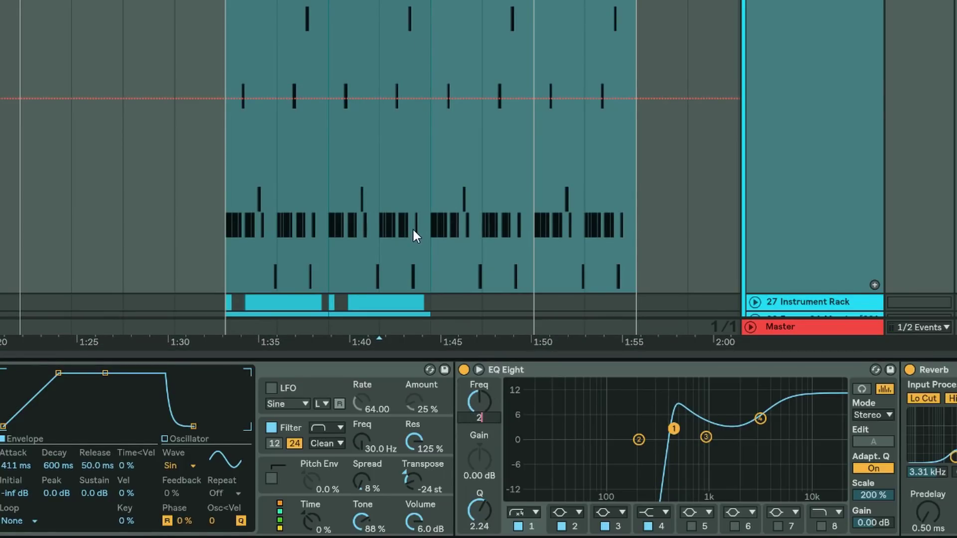
{"action": "type", "text": "72 Hz"}
{"action": "key", "text": "space"}
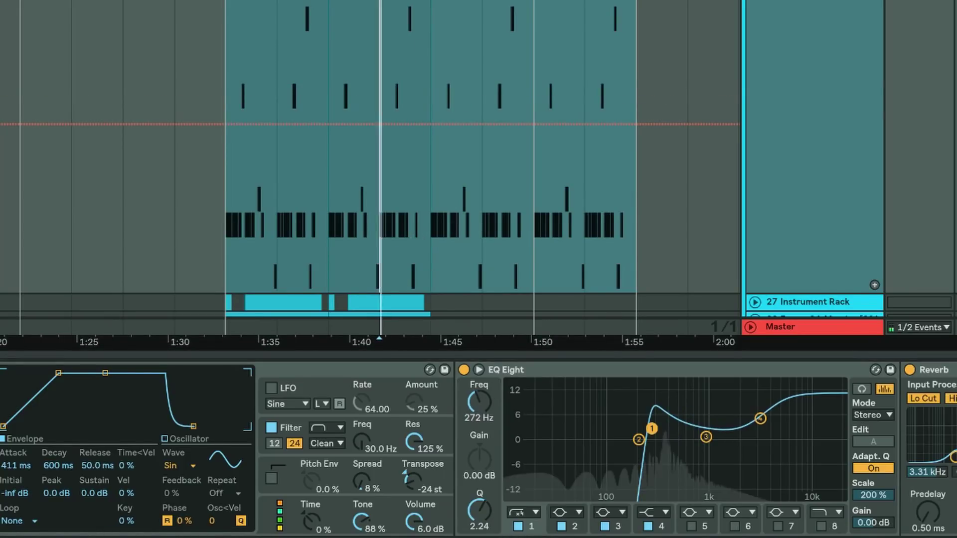
{"action": "type", "text": "454"}
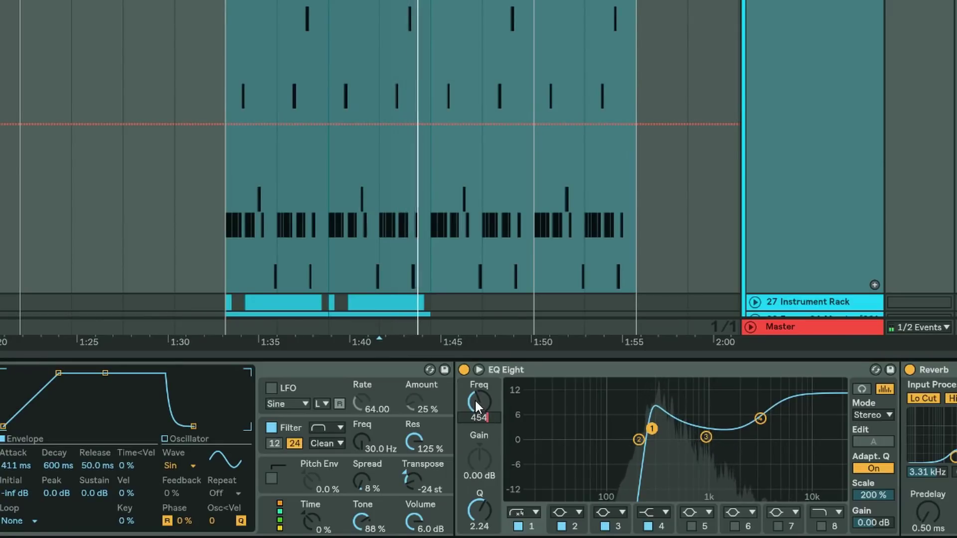
{"action": "key", "text": "Return"}
{"action": "left_click", "coordinate": [602, 278]}
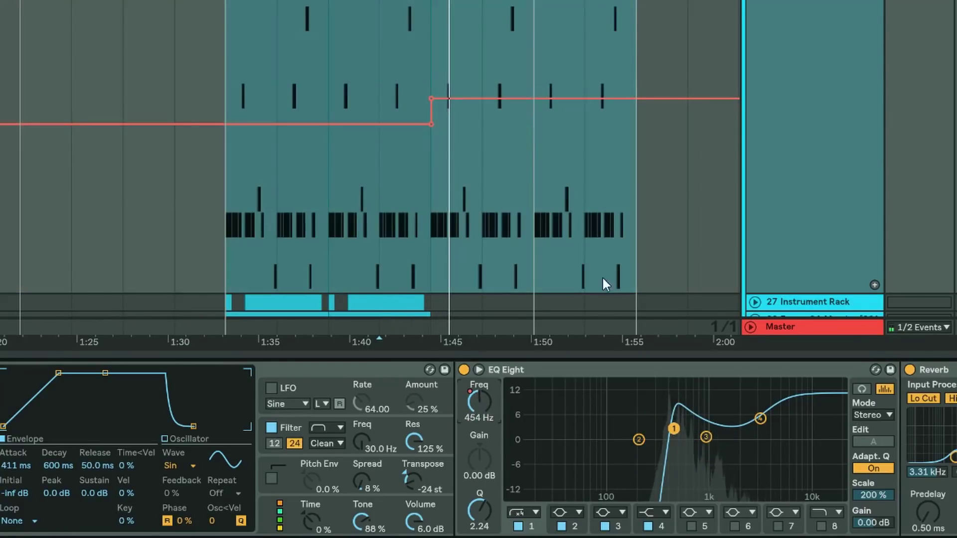
Add a separate automation lane for EQ Eight's 1 Frequency A parameter beneath the bass track
{"action": "scroll", "coordinate": [505, 282], "scroll_direction": "down", "scroll_amount": 5}
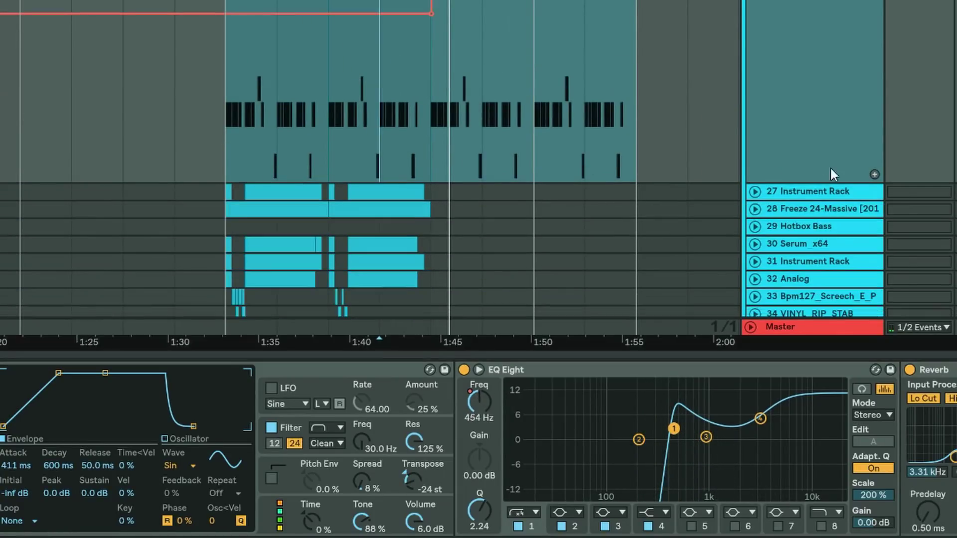
{"action": "left_click", "coordinate": [874, 174]}
{"action": "scroll", "coordinate": [432, 190], "scroll_direction": "down", "scroll_amount": 6}
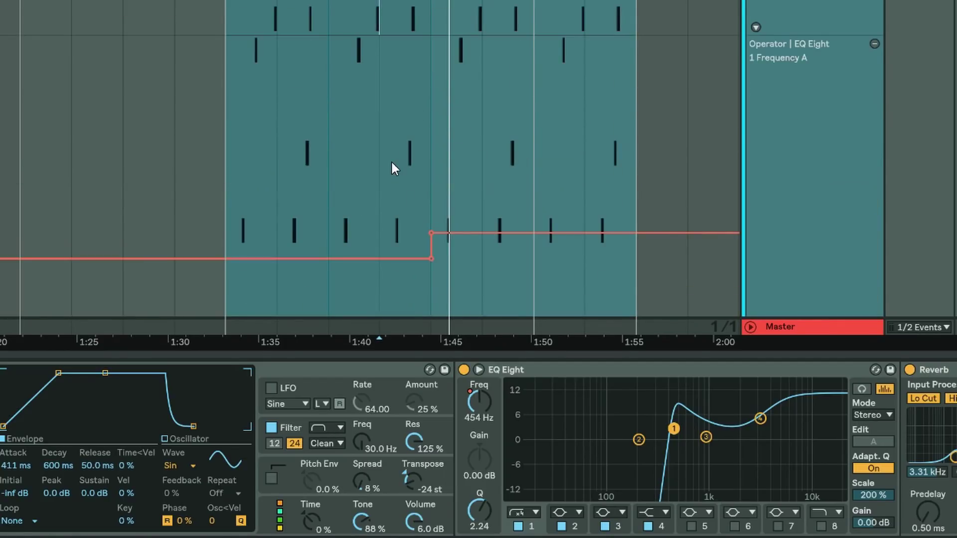
Play back the EQ Eight frequency automation around its step at 1:44 and reduce the automation lane's height
{"action": "scroll", "coordinate": [469, 159], "scroll_direction": "down", "scroll_amount": 5}
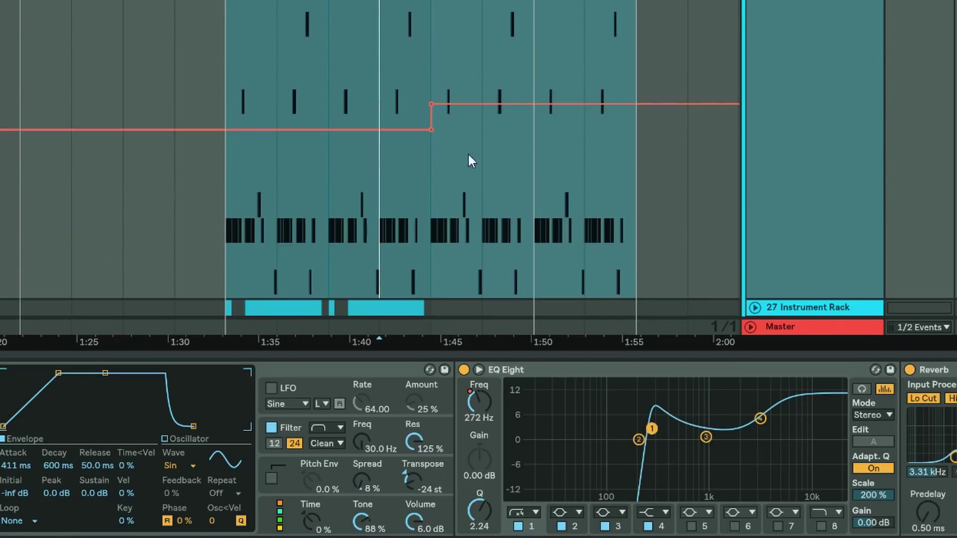
{"action": "left_click", "coordinate": [431, 80]}
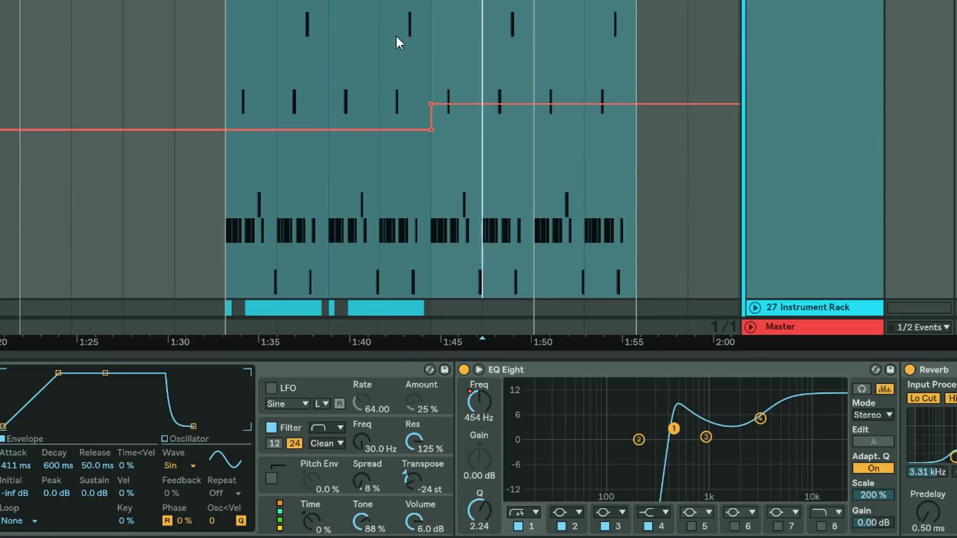
{"action": "left_click_drag", "start_coordinate": [854, 298], "coordinate": [817, 138]}
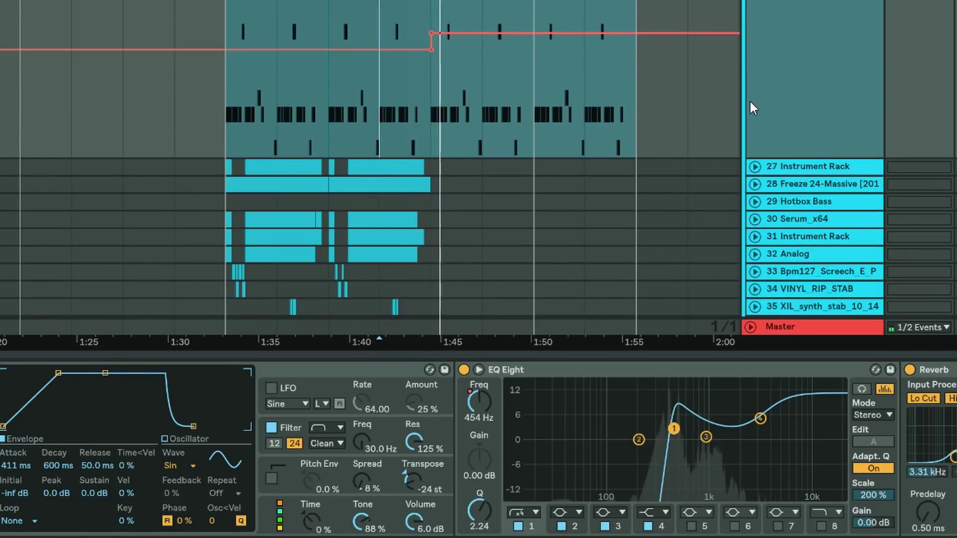